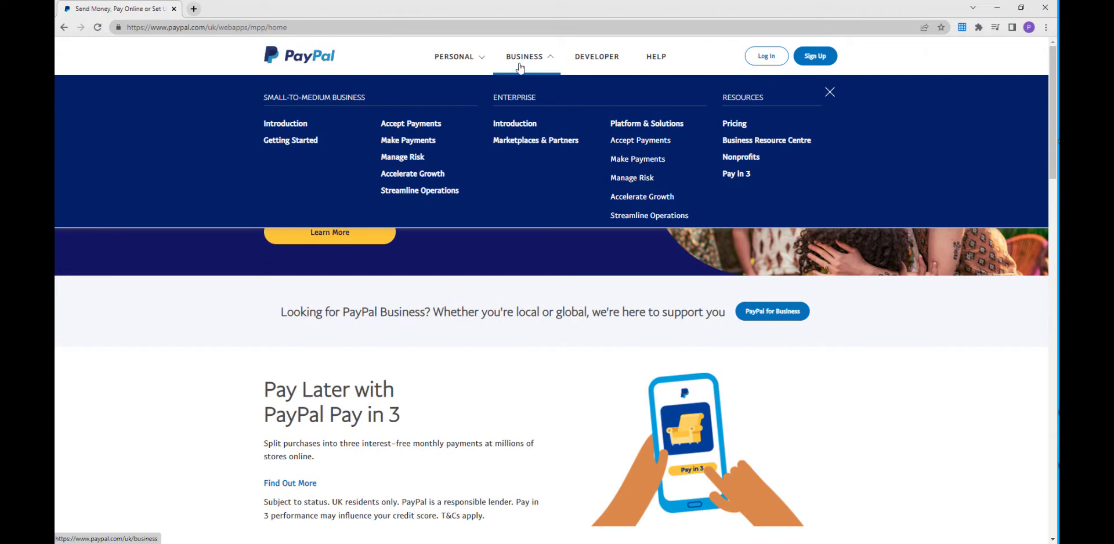
- Open the PayPal for Business Introduction page and scroll through its business solutions overview
left_click(296, 126)
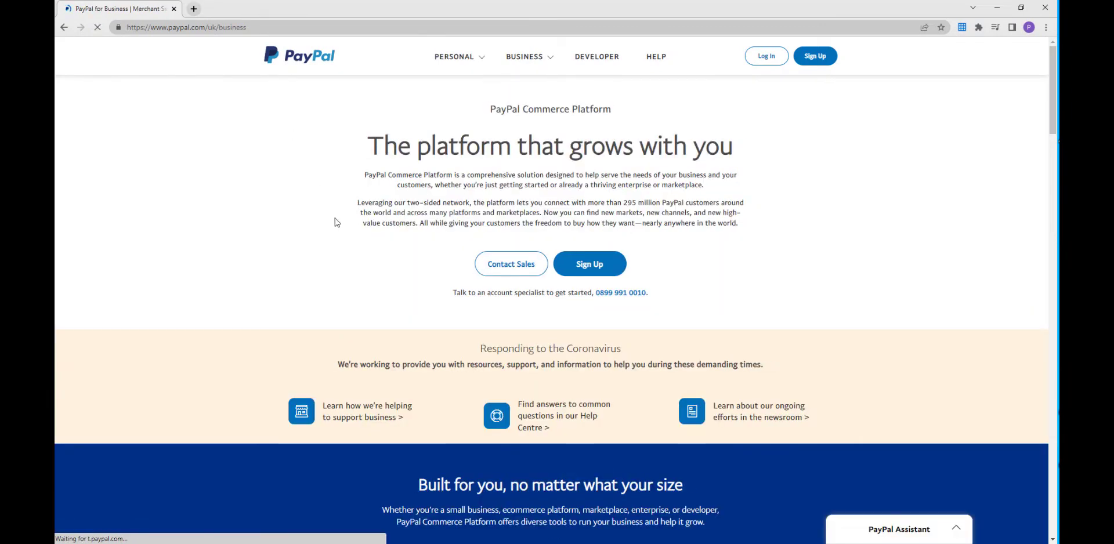
scroll(404, 274, "down", 6)
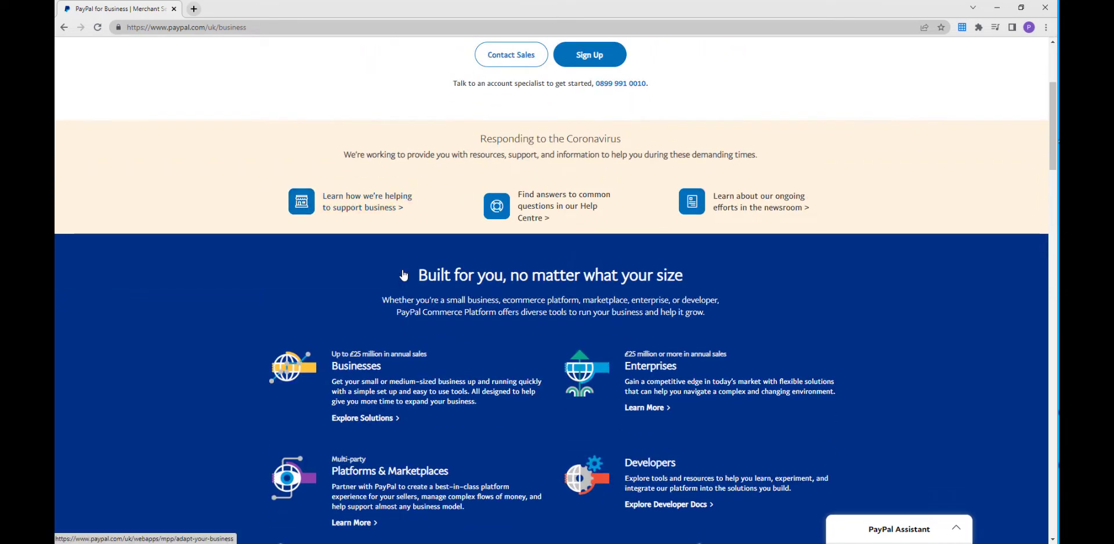
scroll(404, 274, "down", 4)
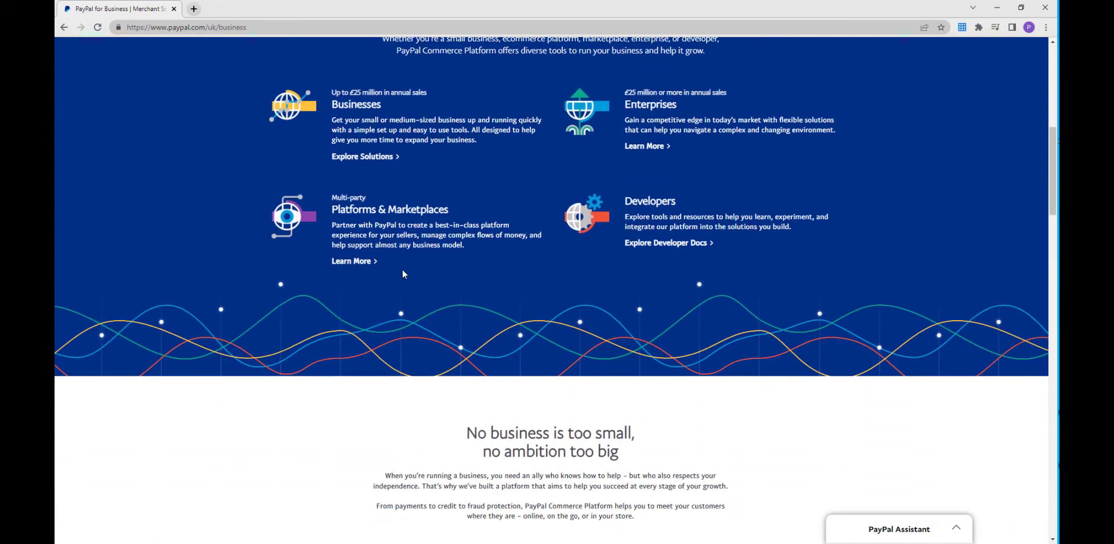
scroll(405, 273, "down", 3)
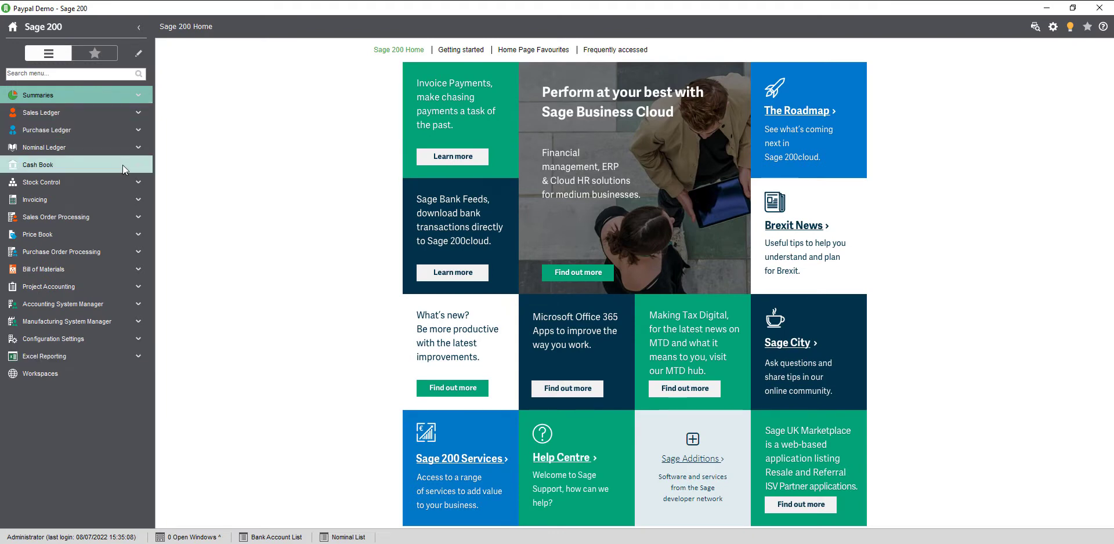
- From Cash Book Settings' Invoice Payments tab, sign up for Sage Invoice Payments with an email address
left_click(123, 165)
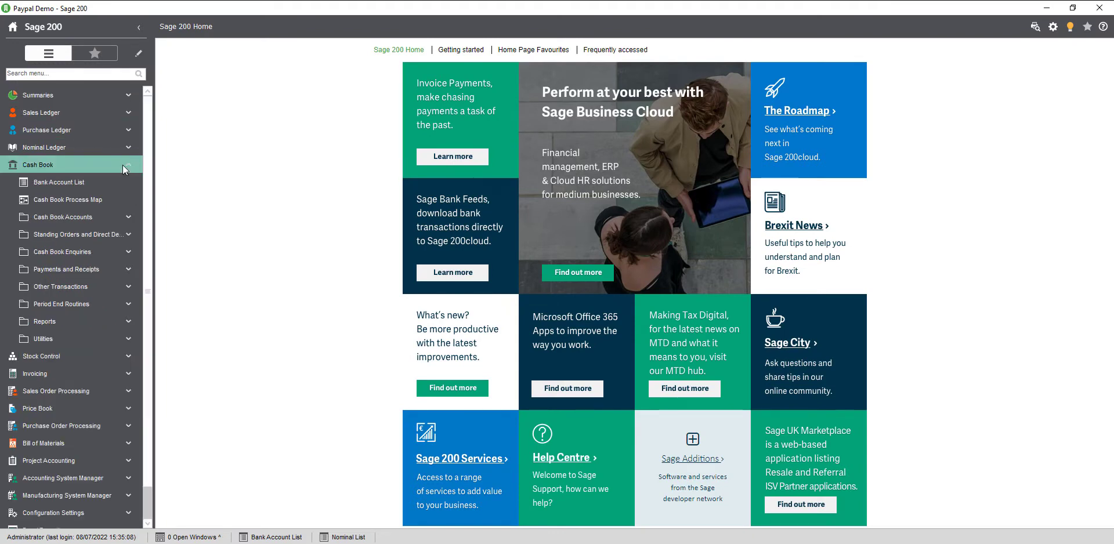
left_click(128, 336)
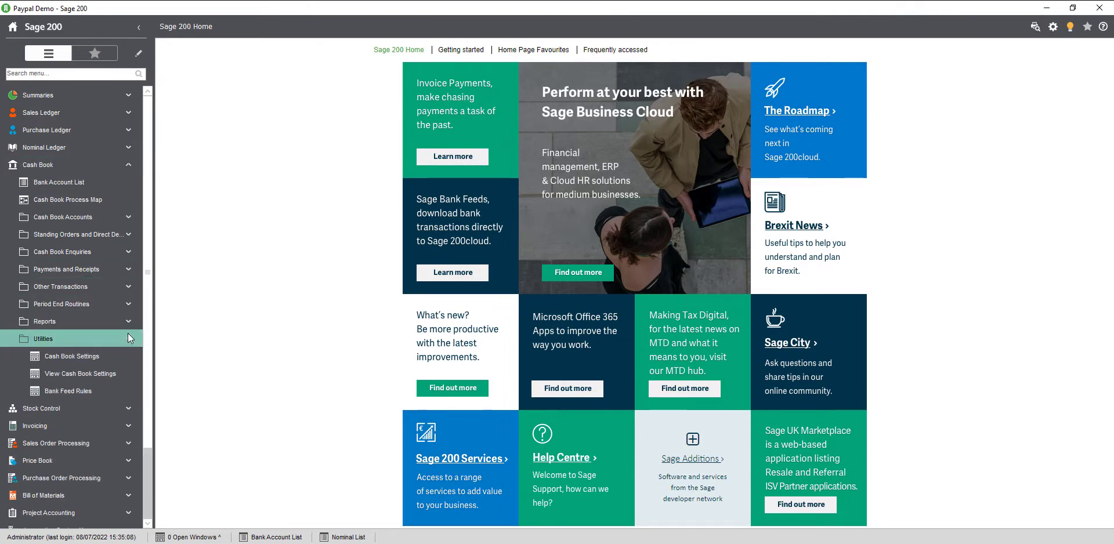
left_click(87, 357)
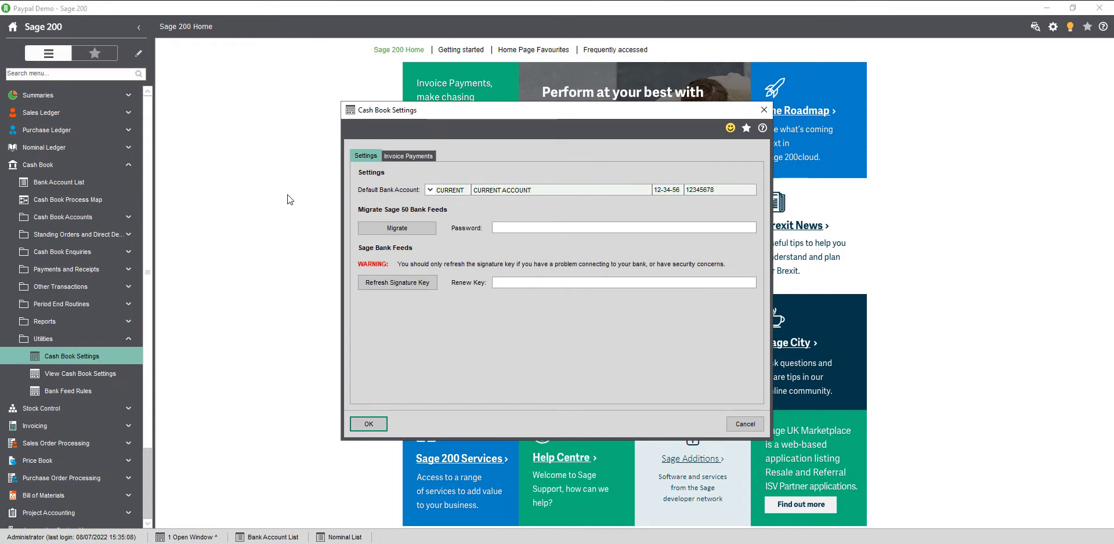
left_click(418, 154)
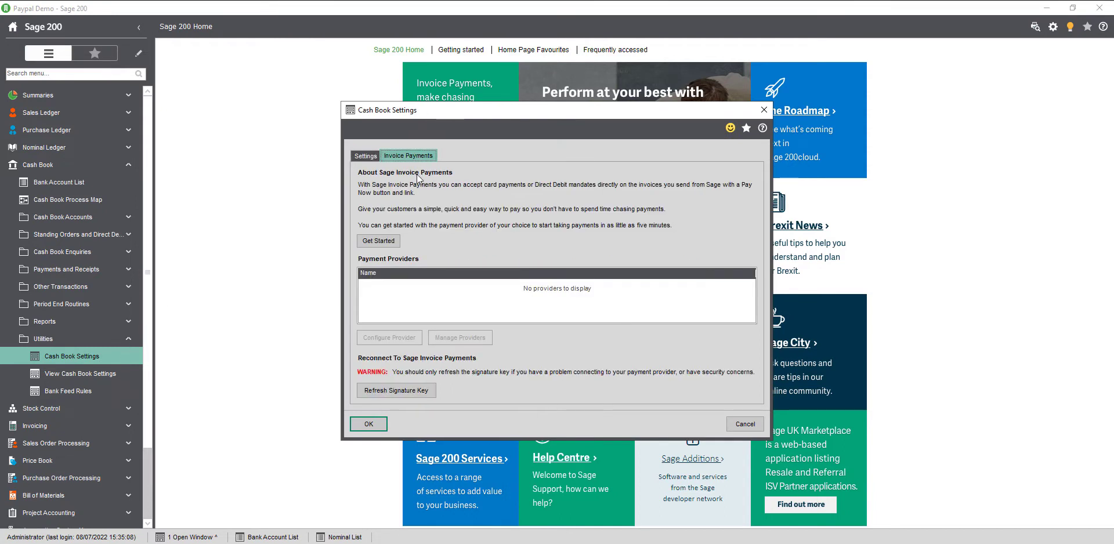
left_click(386, 242)
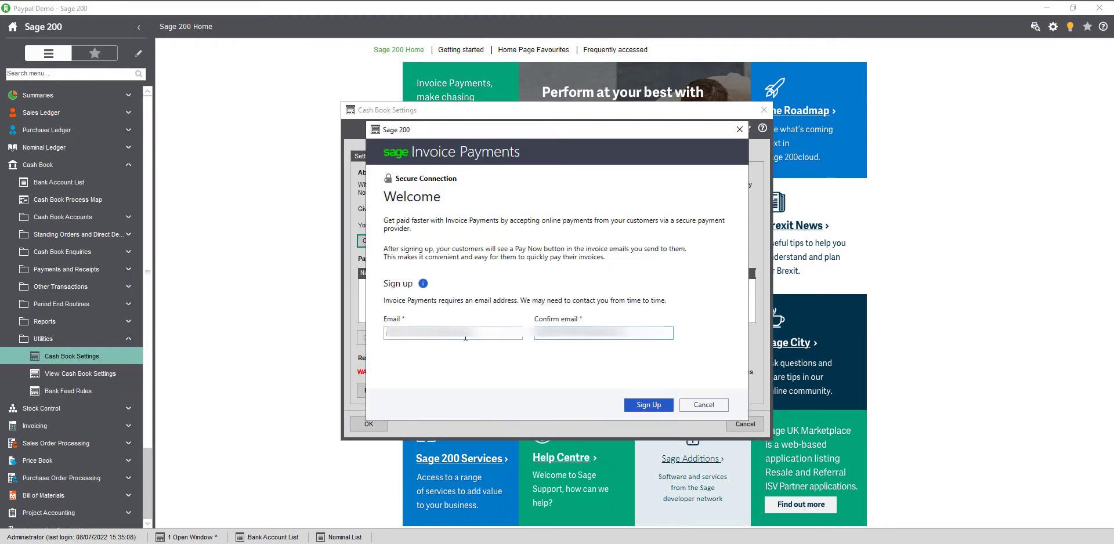
left_click(653, 406)
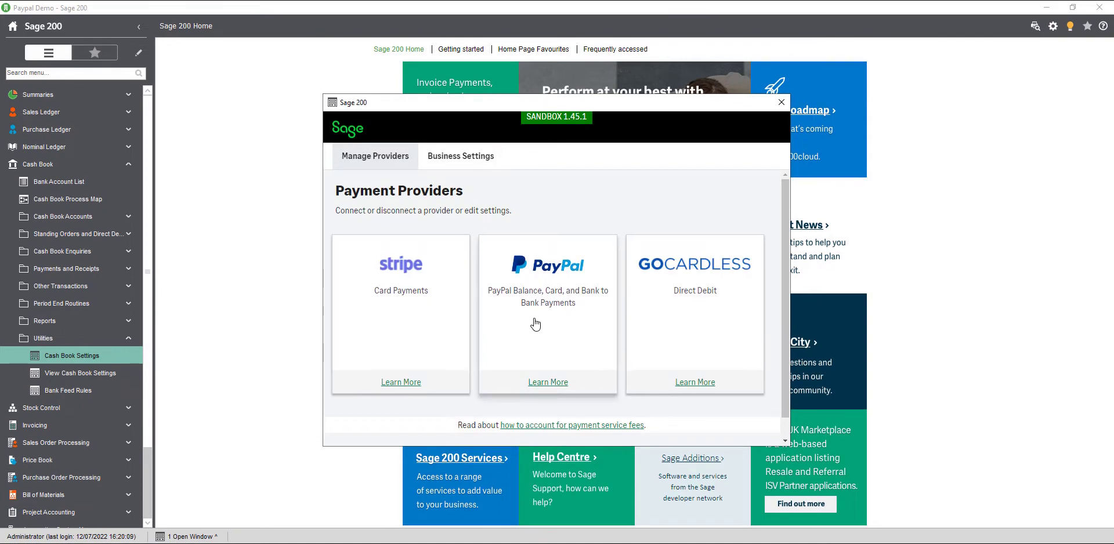
- Choose PayPal, connect and log in to the PayPal account, then return to the provider list
left_click(535, 324)
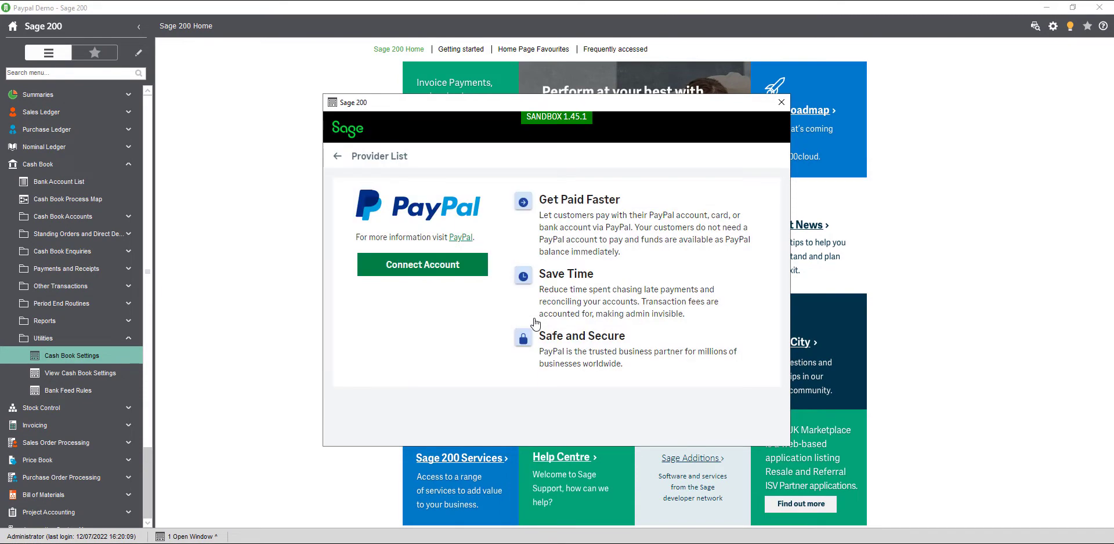
left_click(422, 277)
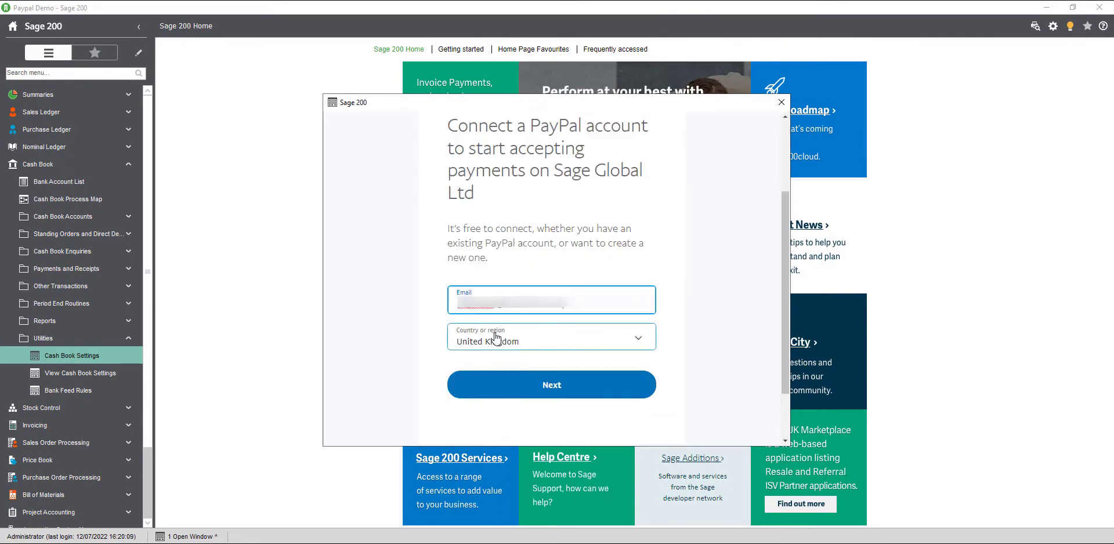
left_click(551, 387)
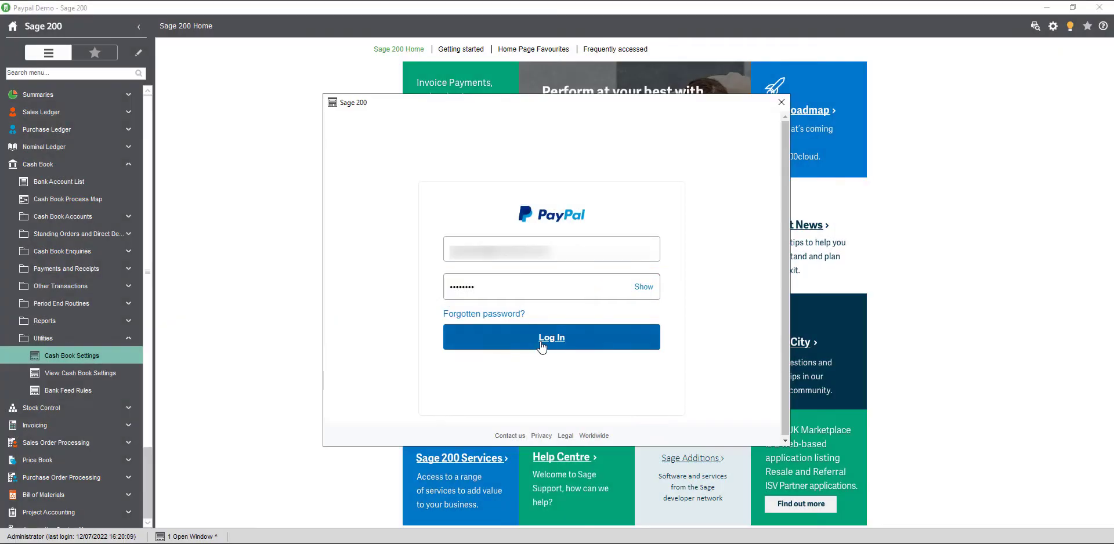
left_click(542, 344)
scroll(541, 343, "down", 1)
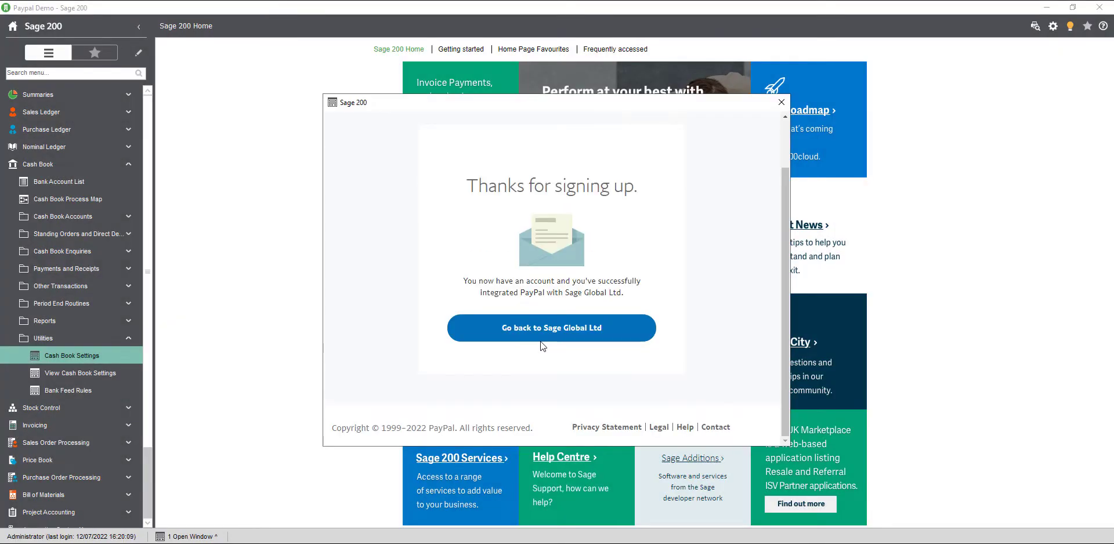
left_click(557, 328)
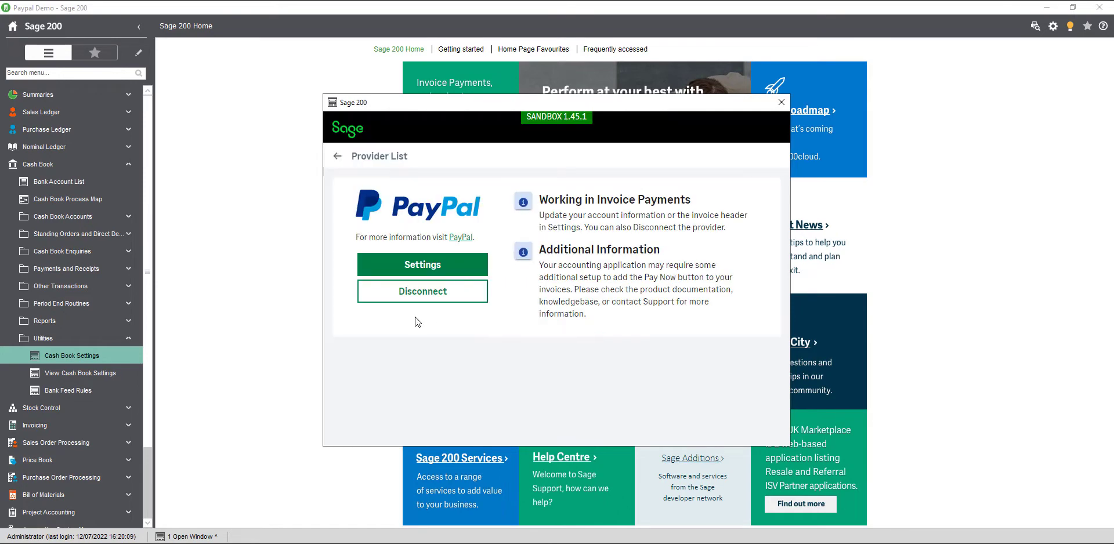
left_click(338, 158)
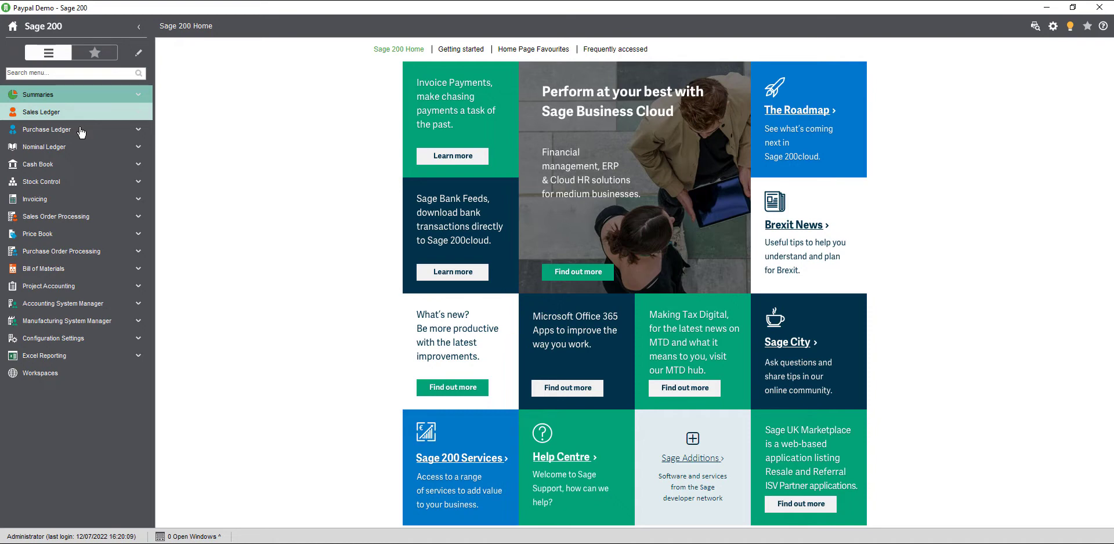
- Open Cash Book Settings and bring up the PayPal provider's configuration on the Invoice Payments tab
left_click(76, 164)
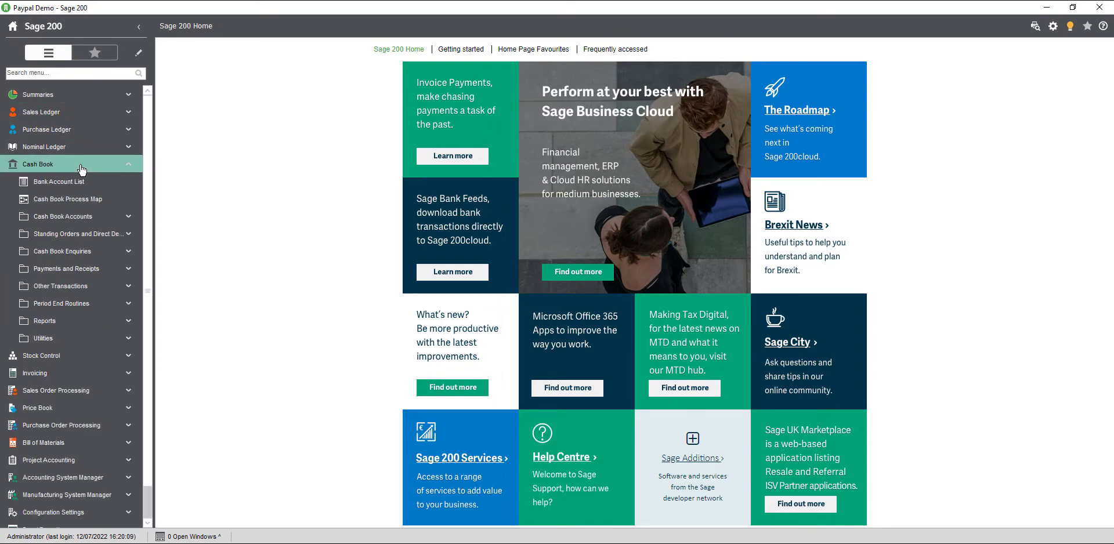
left_click(110, 339)
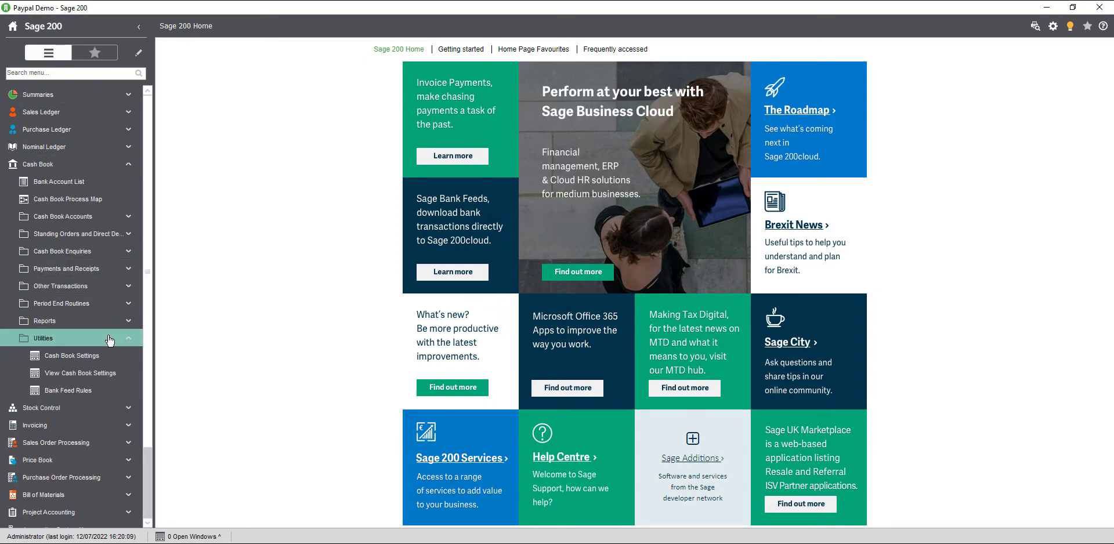
left_click(102, 356)
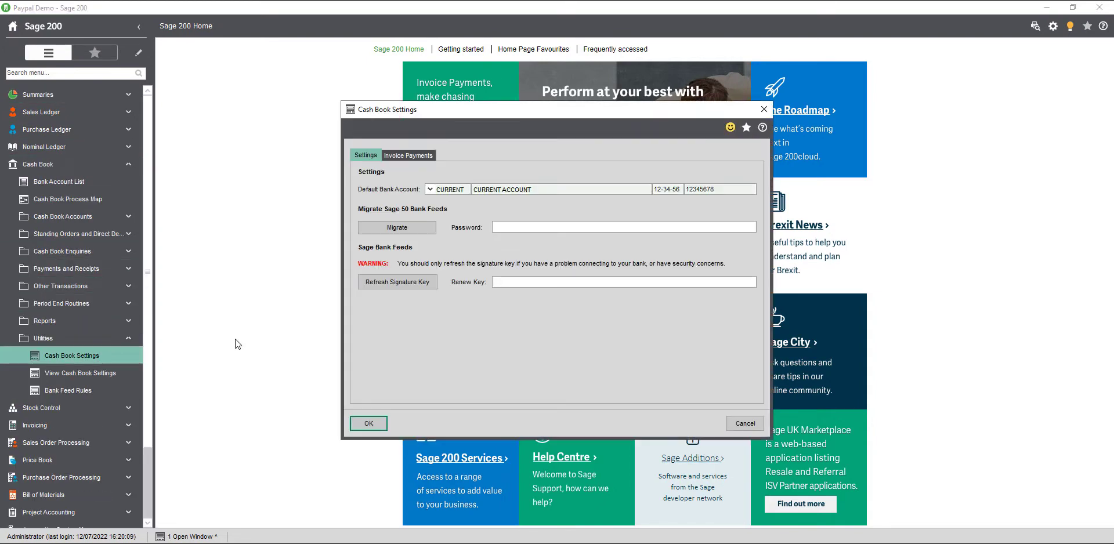
left_click(402, 154)
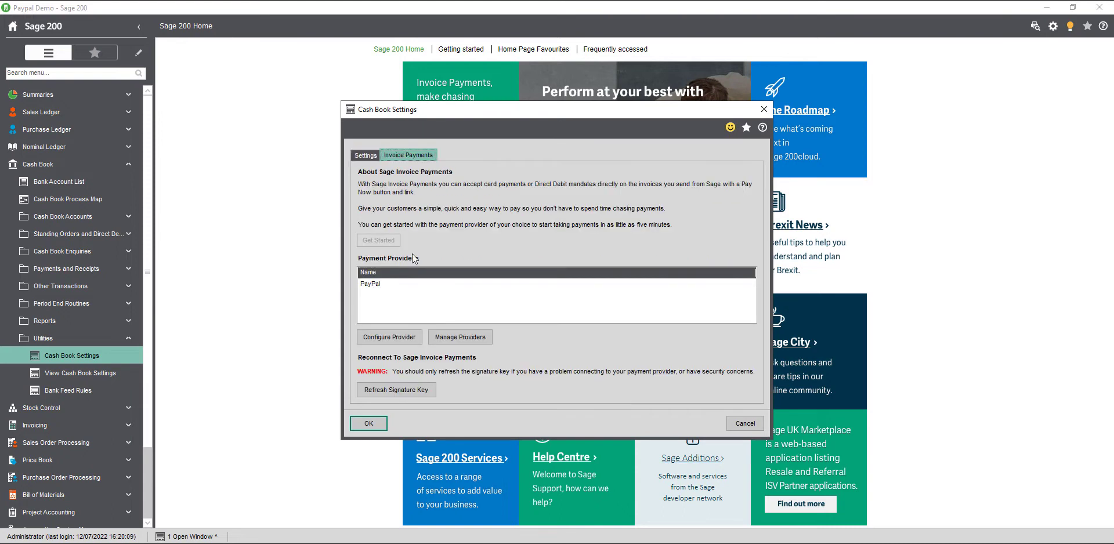
left_click(392, 284)
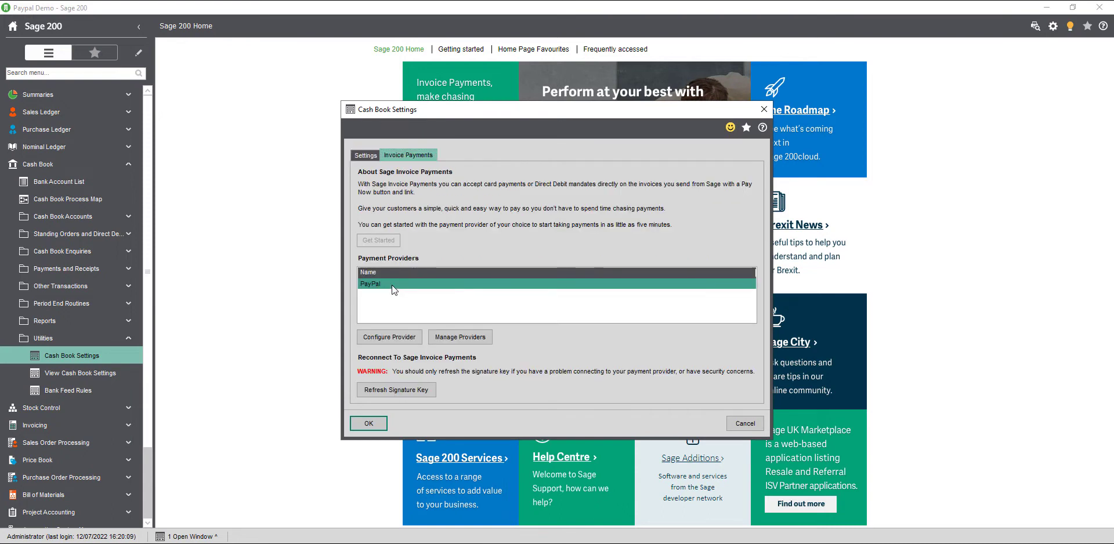
left_click(388, 336)
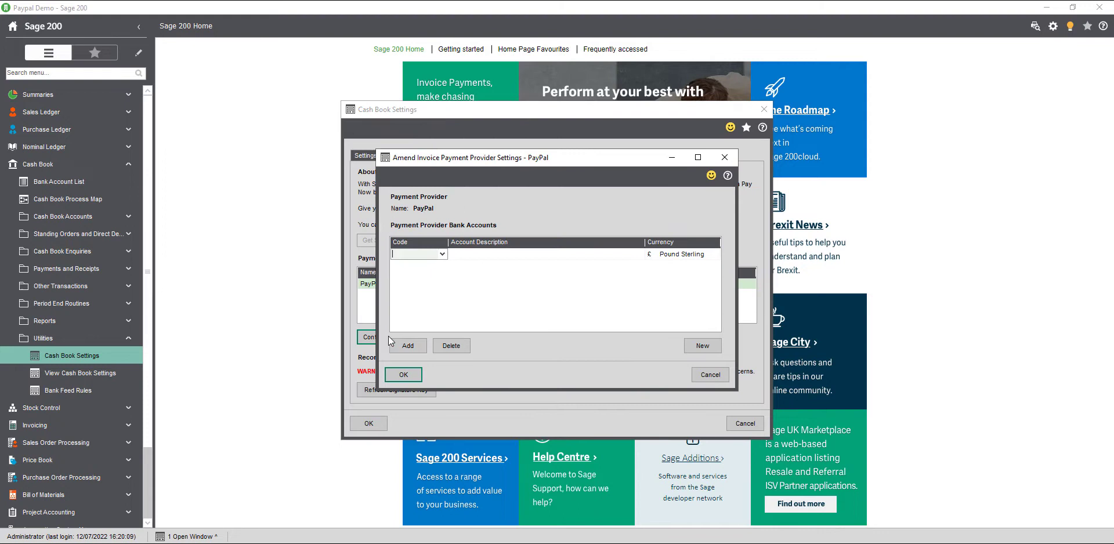
- Create a new PAYPAL provider bank account with sort code 123456
left_click(696, 349)
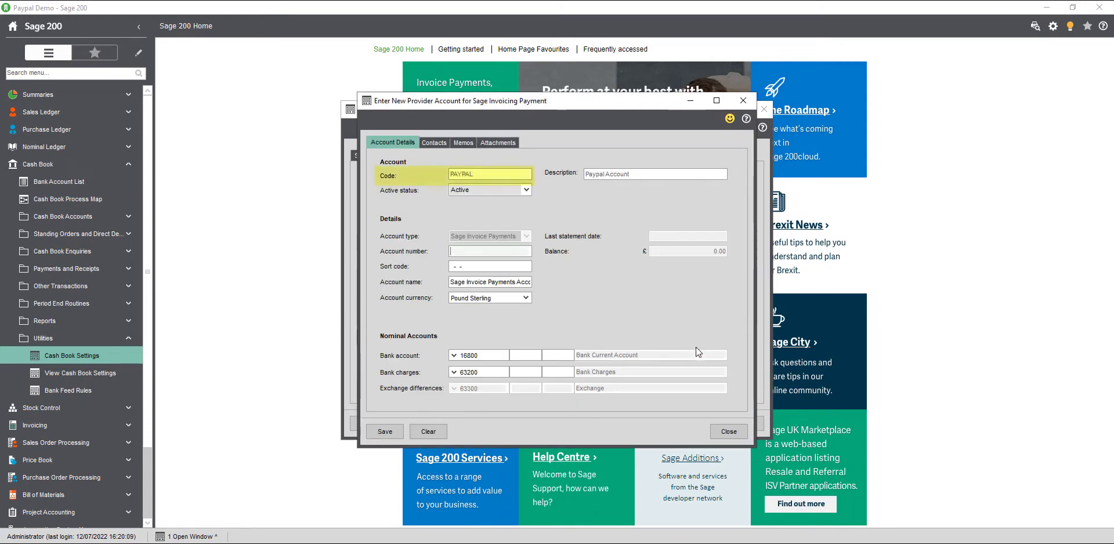
key("Tab")
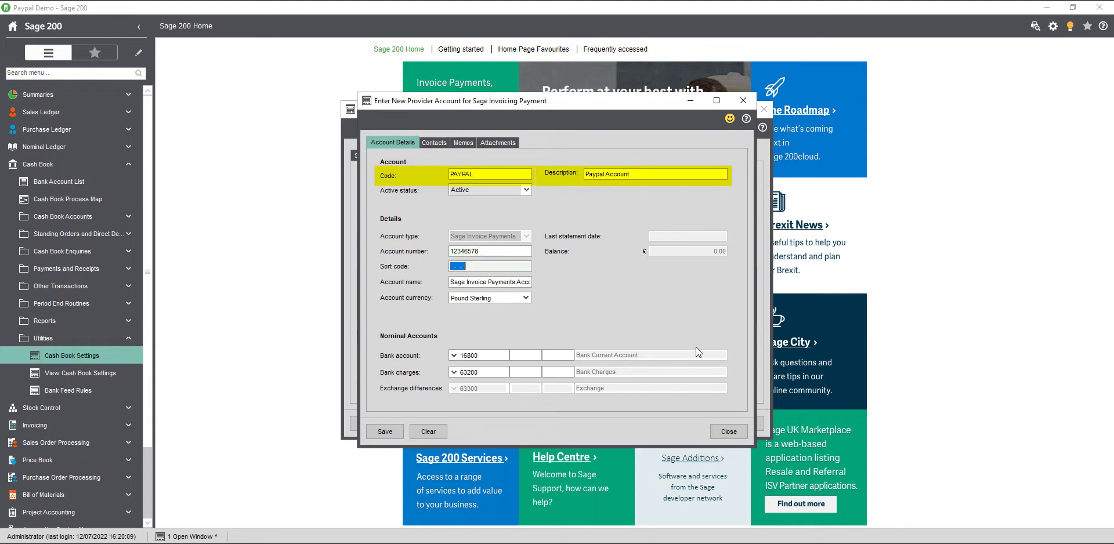
type("123456")
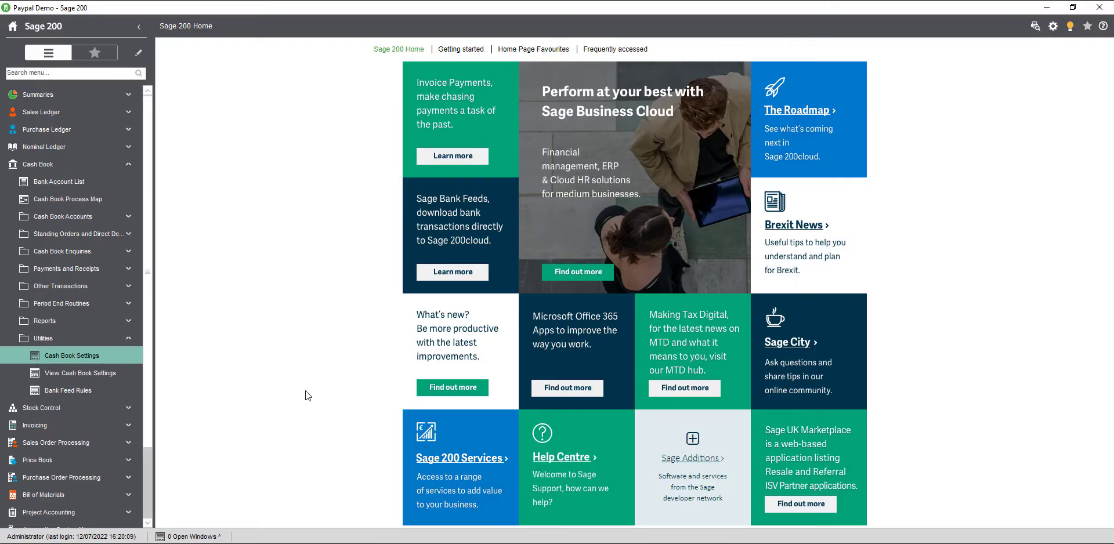
- In Choose Layouts, point SOPInvoice to SOP Invoice Payment Service Provider (E-Mail).layout and save
left_click(1054, 28)
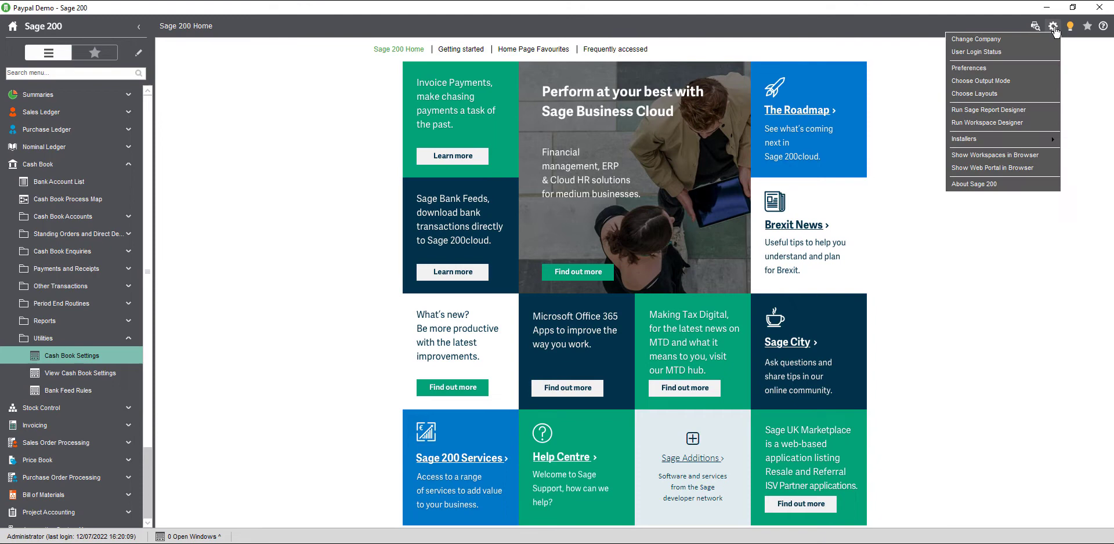
left_click(1033, 93)
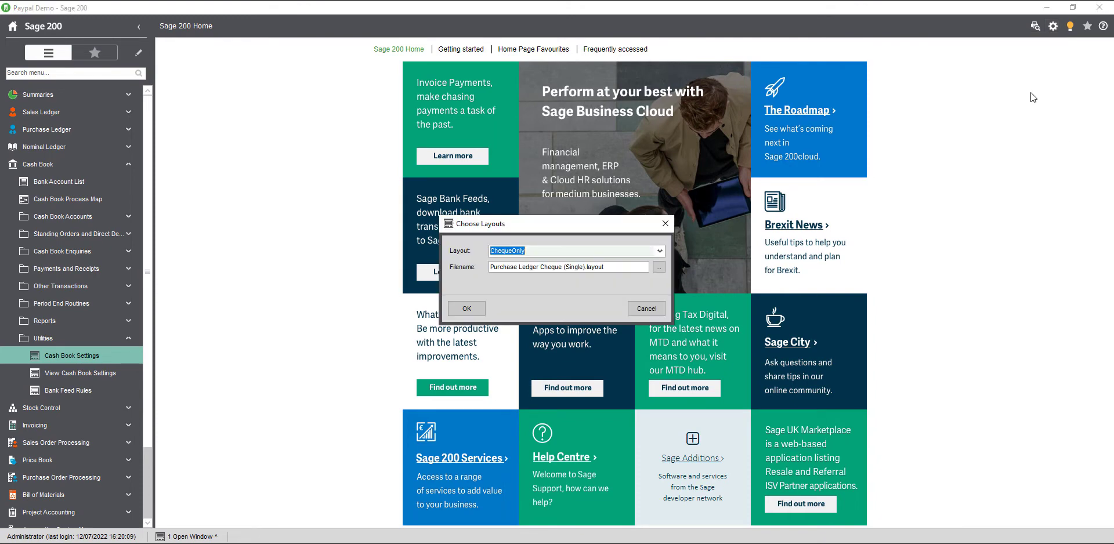
left_click(659, 251)
left_click_drag(661, 279, 663, 338)
left_click(590, 392)
left_click(659, 267)
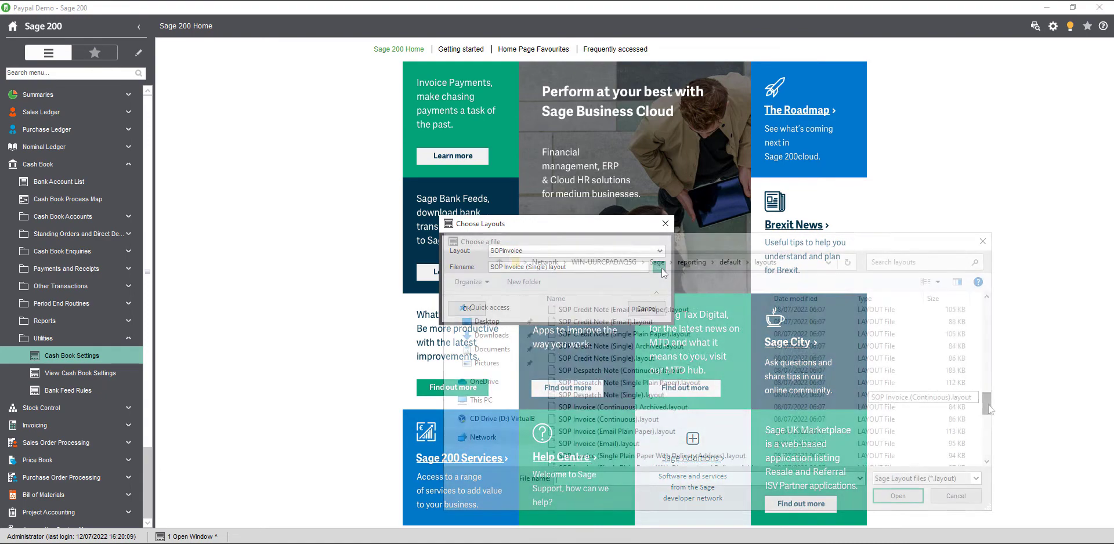
left_click_drag(988, 406, 988, 436)
left_click(643, 350)
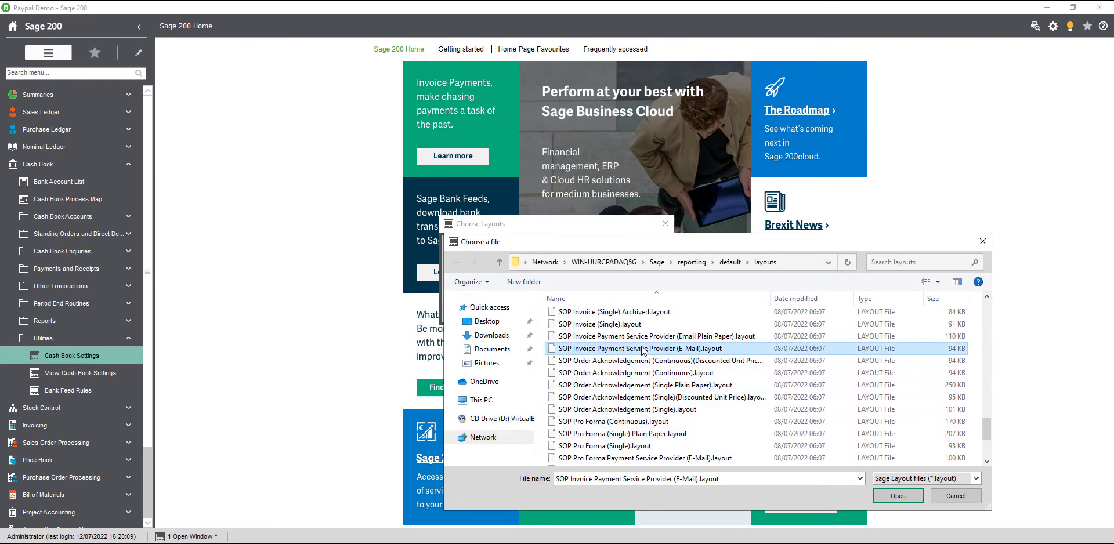
left_click(893, 497)
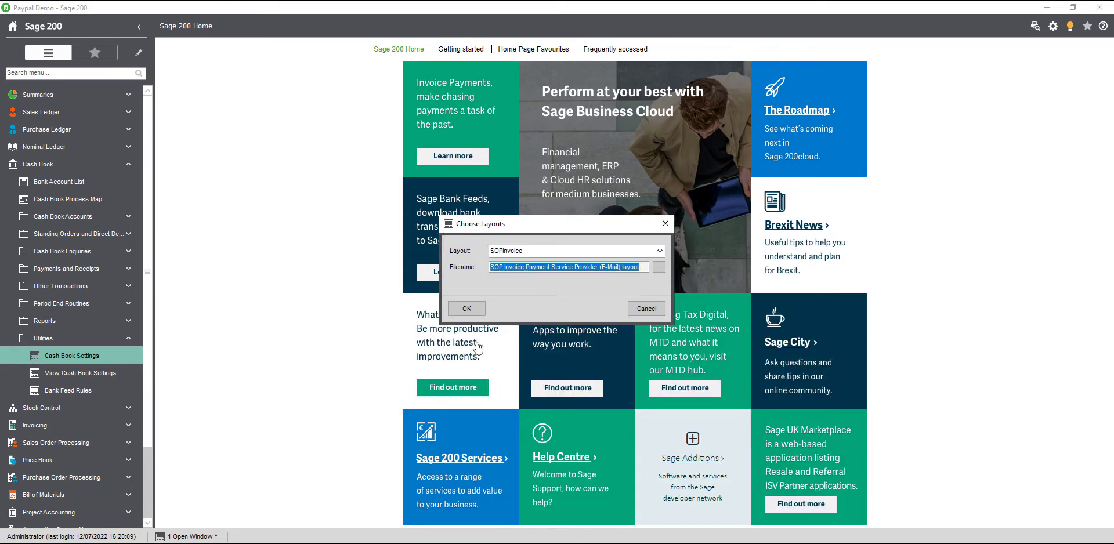
left_click(464, 309)
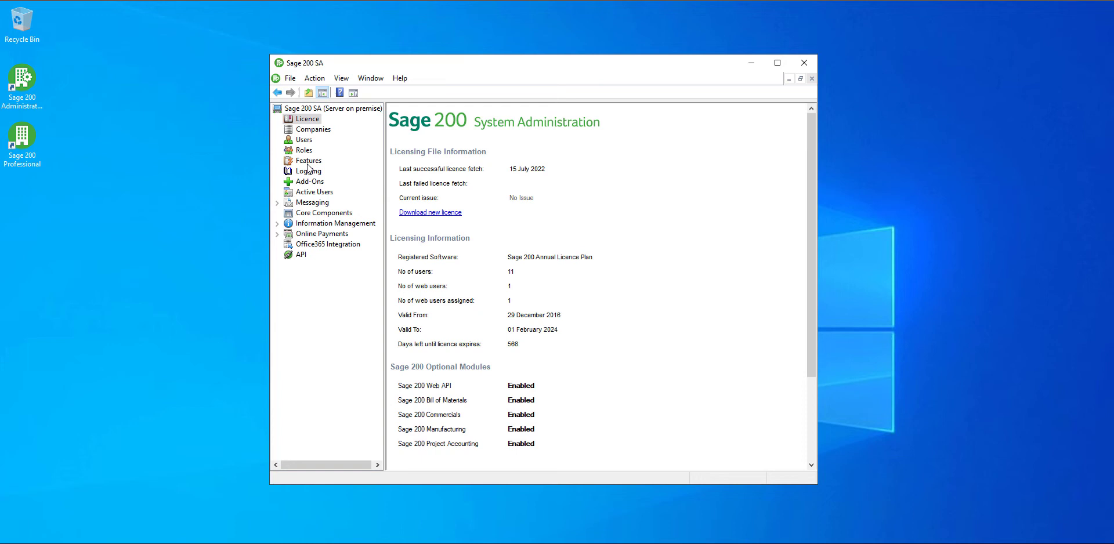
- Open the Admin role's Features from Roles and expand Cash Book > Advanced
left_click(309, 152)
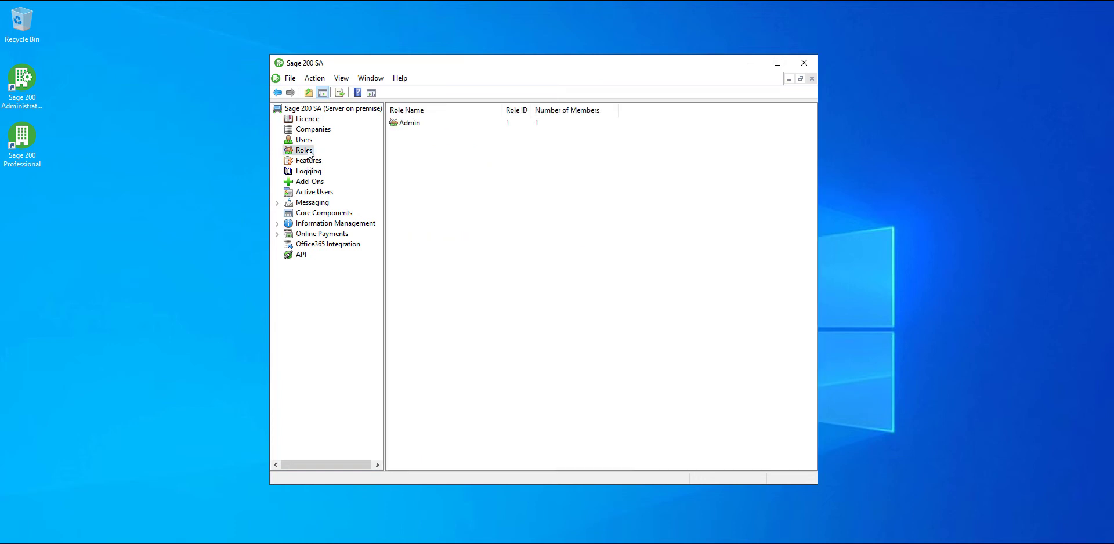
right_click(403, 123)
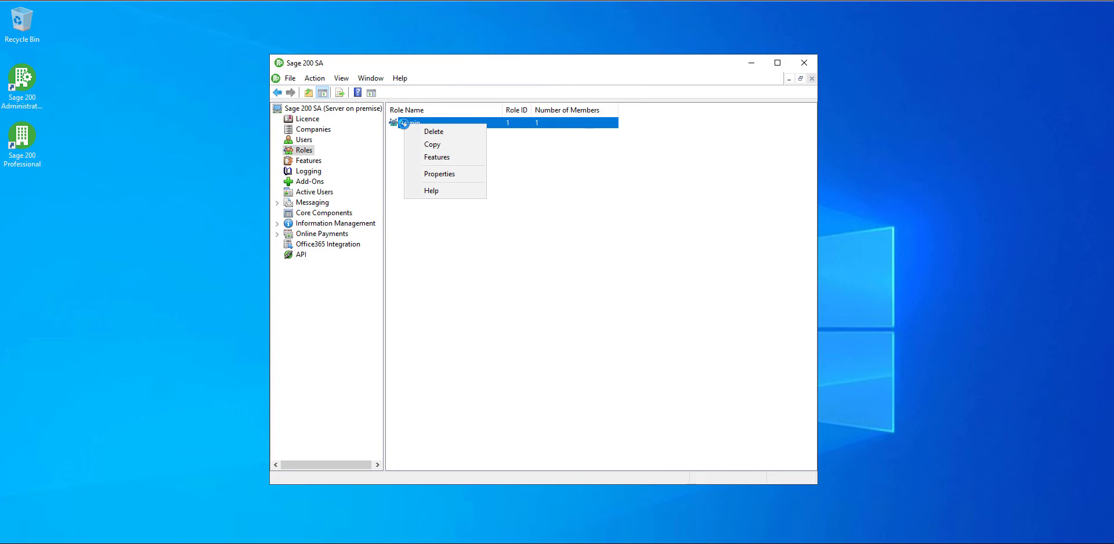
left_click(439, 158)
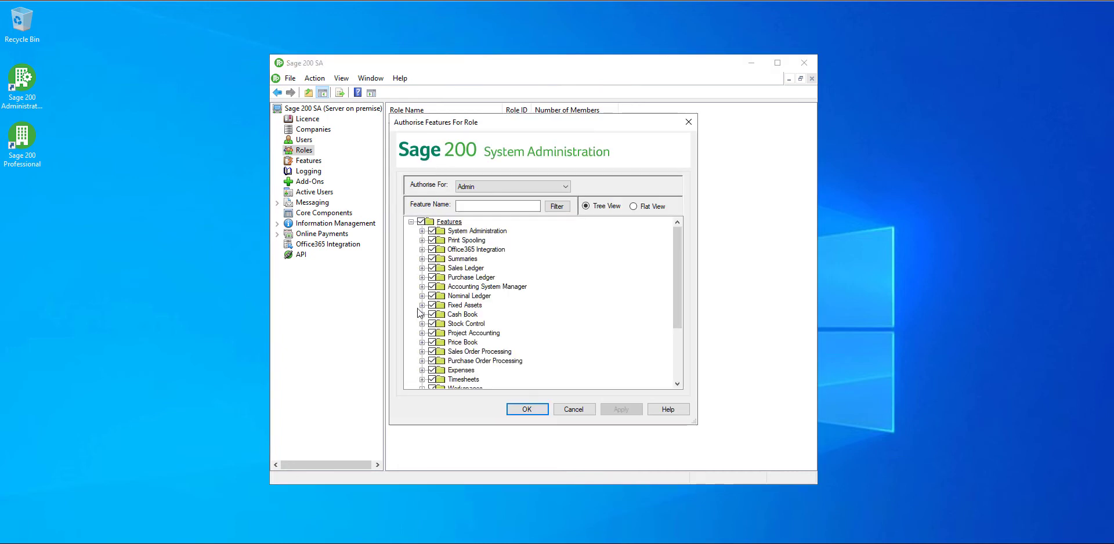
left_click(421, 315)
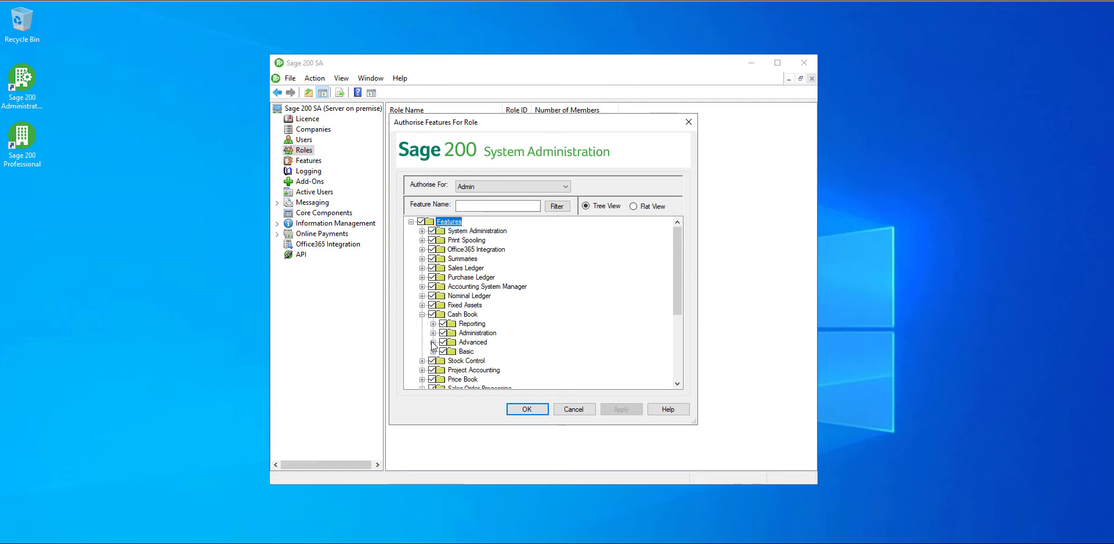
left_click(433, 342)
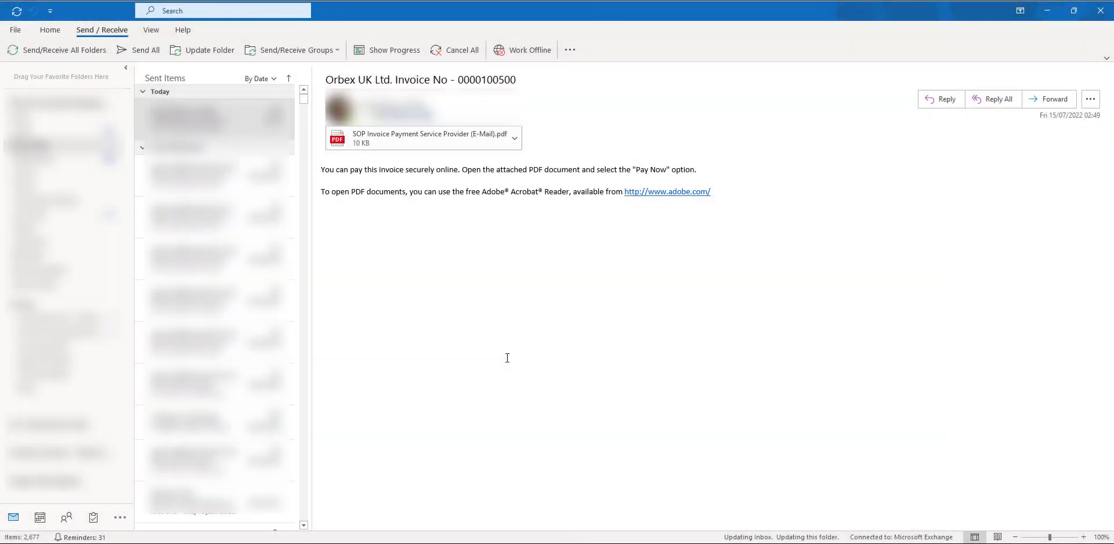
- Open the invoice PDF, pay the £1,200.00 via Pay Now and PayPal, selecting PayPal Credit
double_click(423, 138)
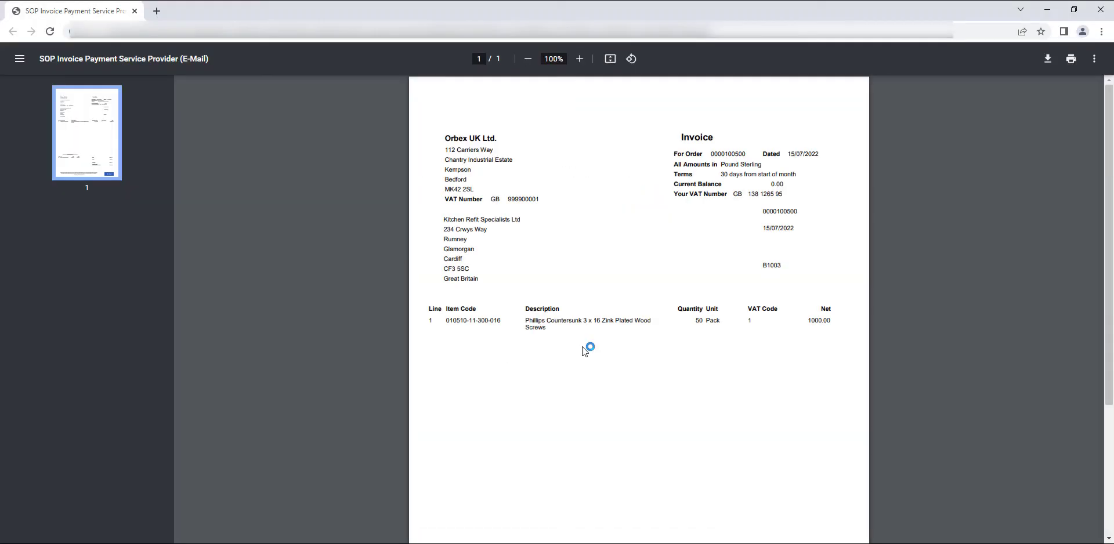
scroll(583, 347, "down", 5)
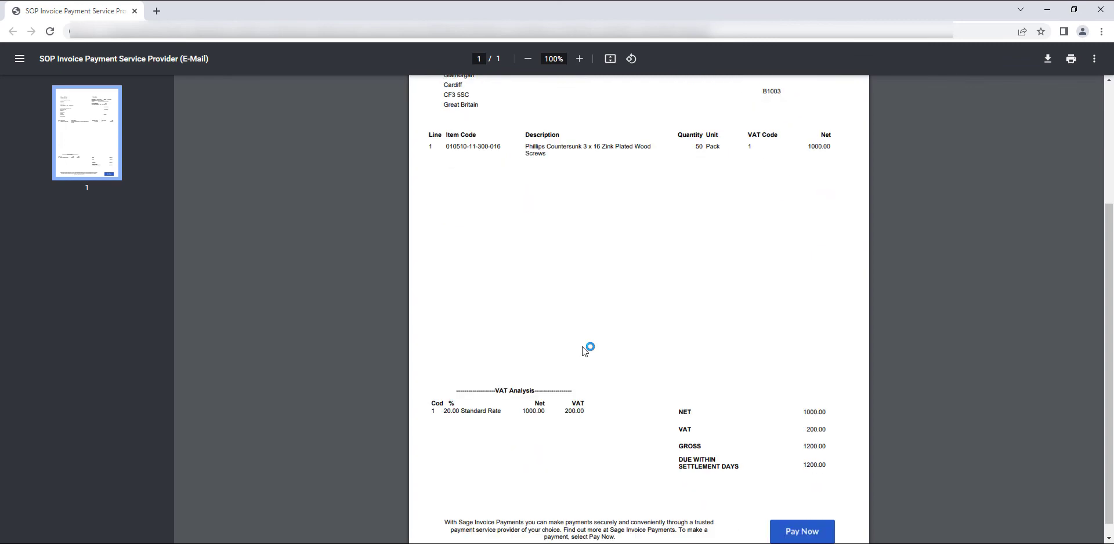
left_click(798, 518)
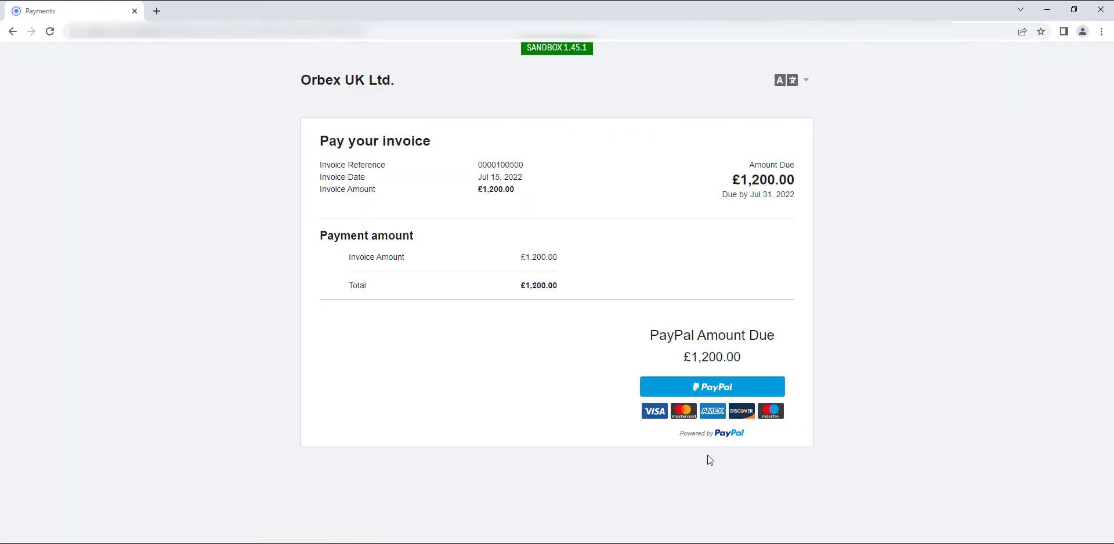
left_click(713, 387)
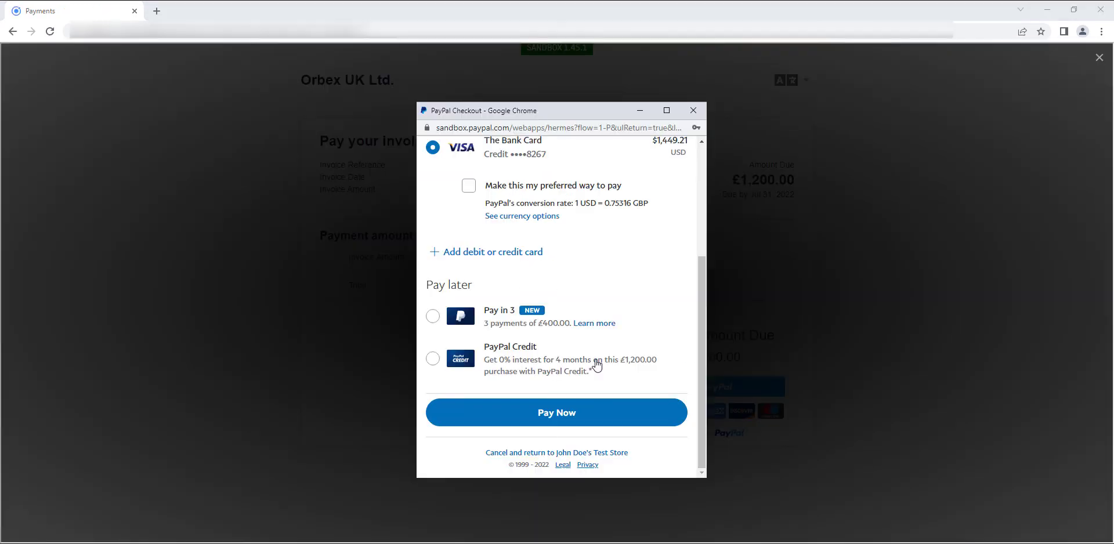
left_click(436, 361)
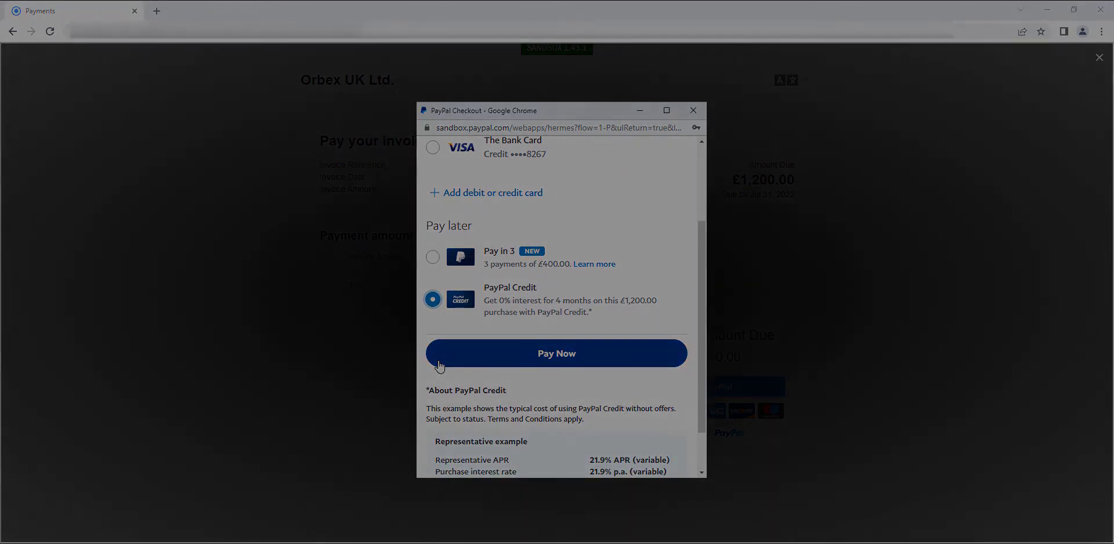